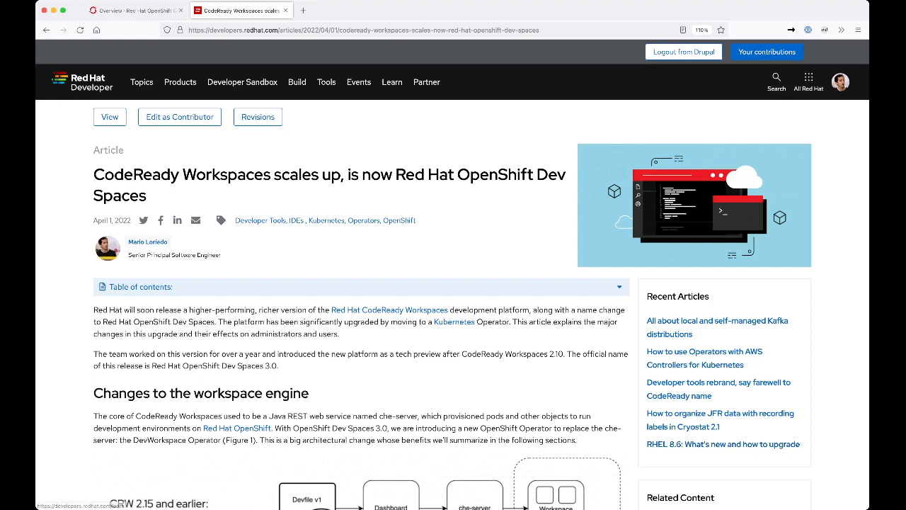
Step: Reach OperatorHub from the cluster overview and filter it for the CodeReady Workspaces operators
click(134, 10)
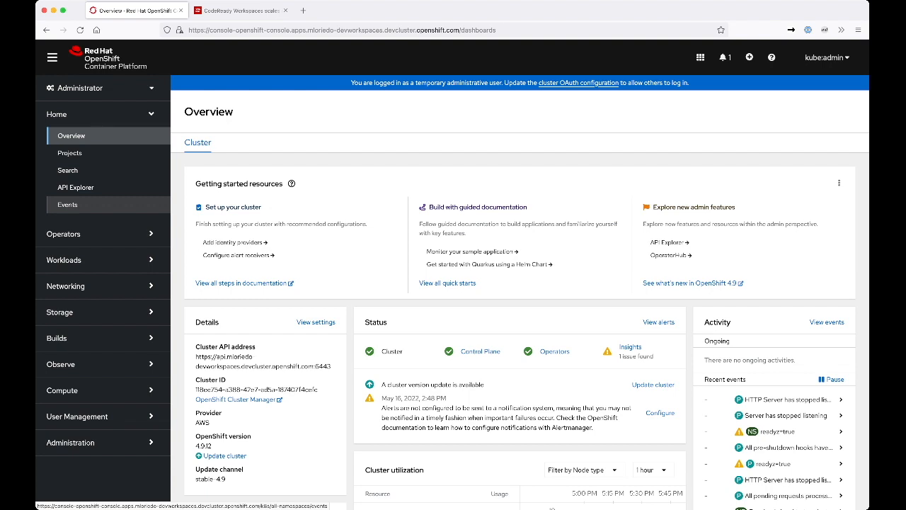
click(63, 234)
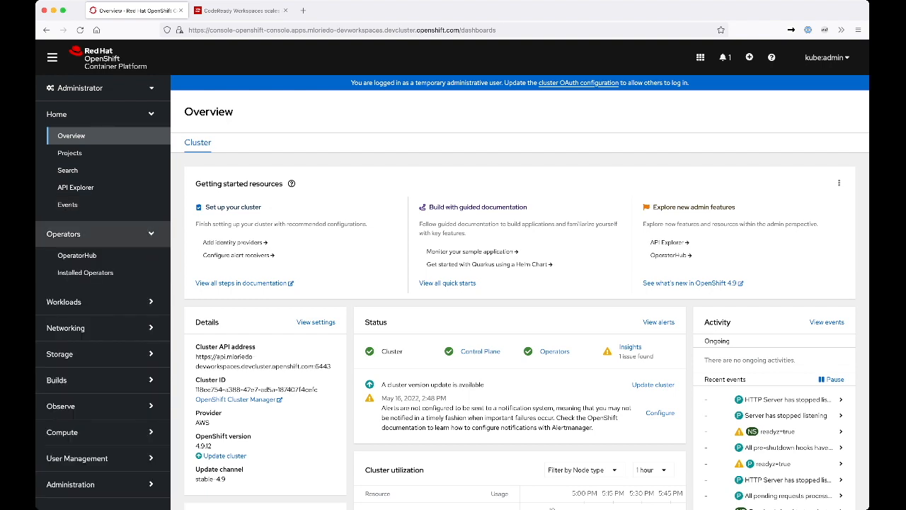
click(76, 254)
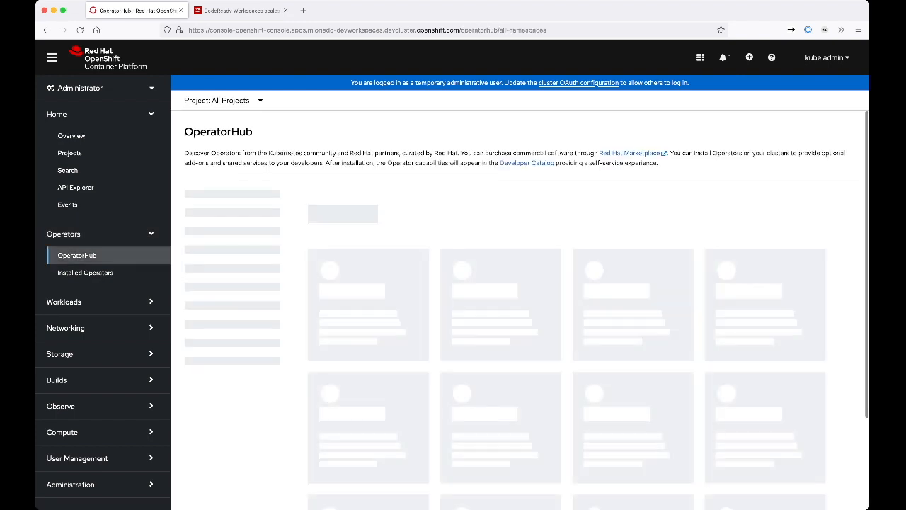
text(c)
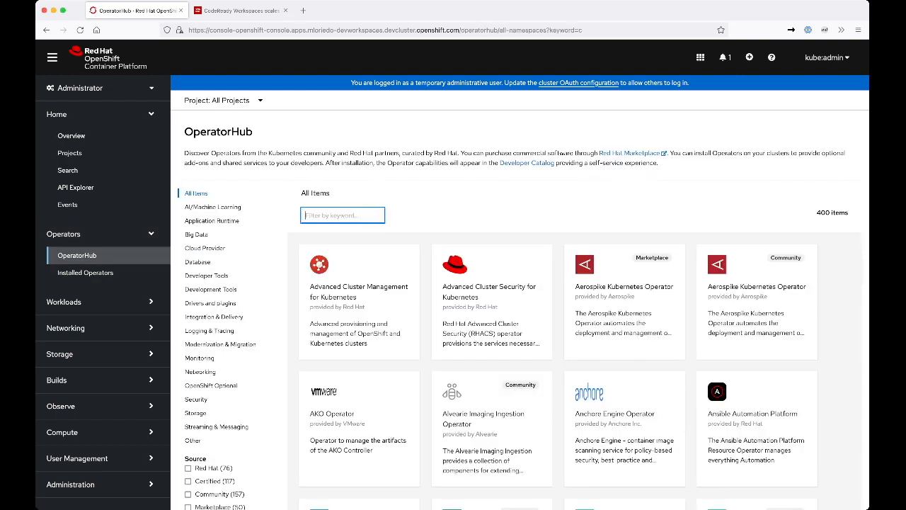
text(ode)
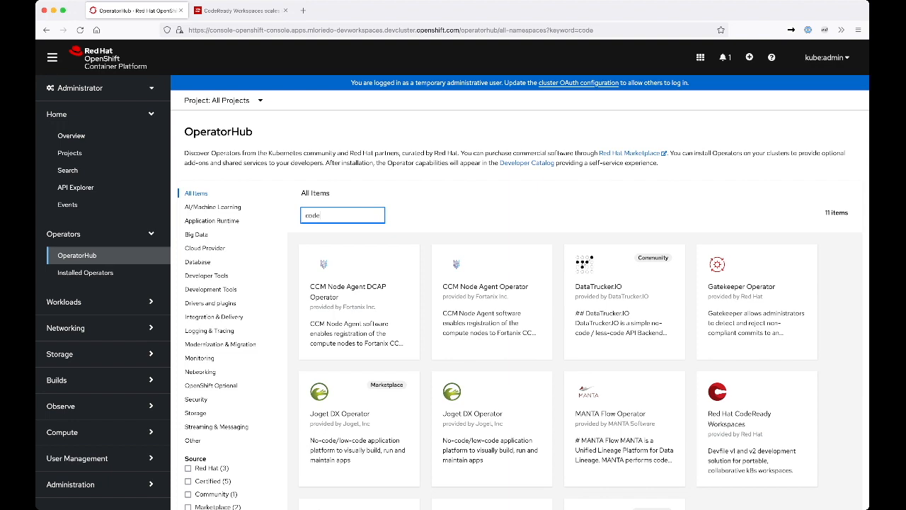
text(rea)
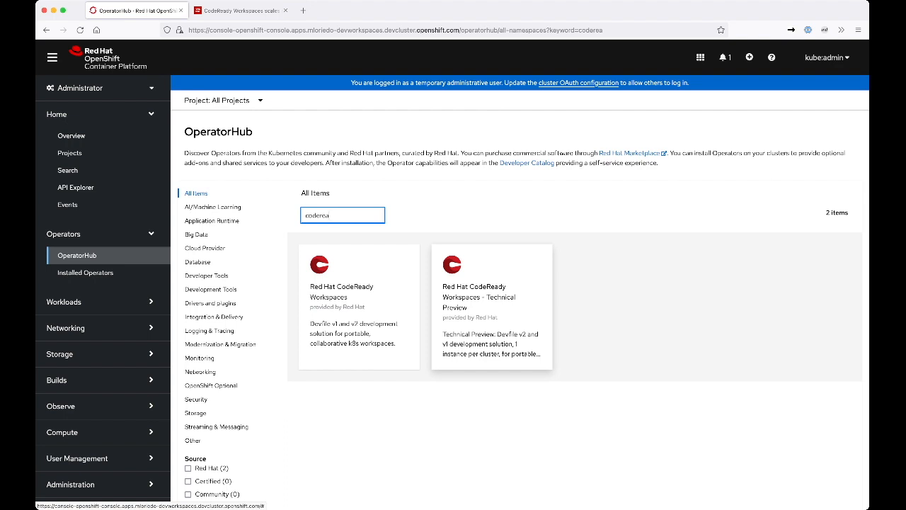
Step: Install the CodeReady Workspaces Technical Preview operator with the default channel and namespace
click(491, 305)
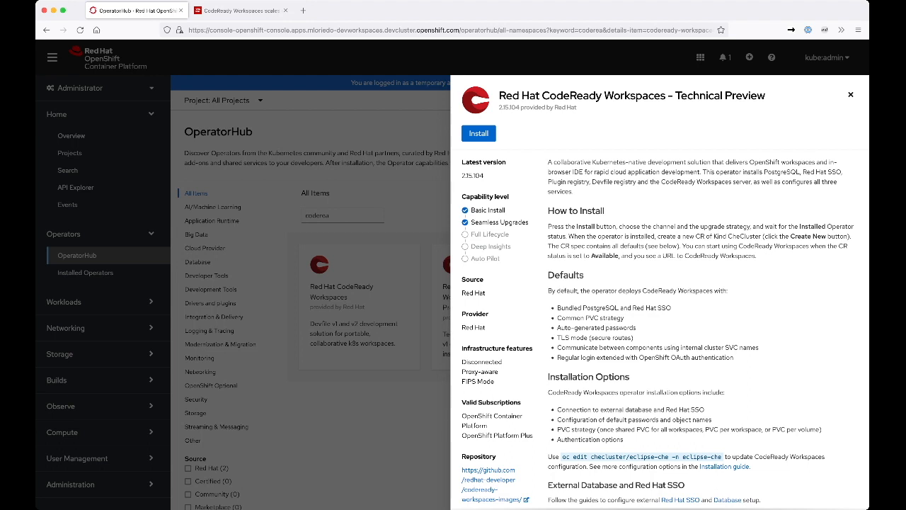
click(479, 133)
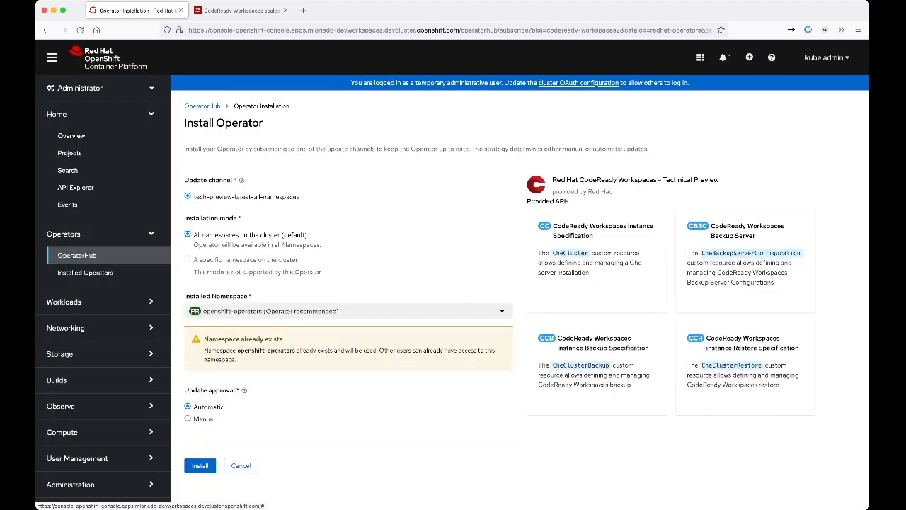
click(200, 465)
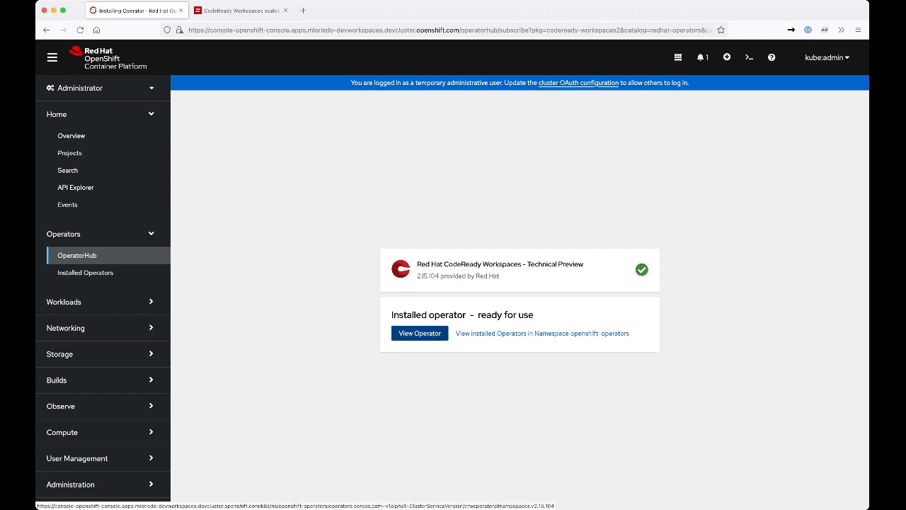
Step: Create a CheCluster instance named codeready-workspaces from the operator's Specification card with default settings
click(420, 333)
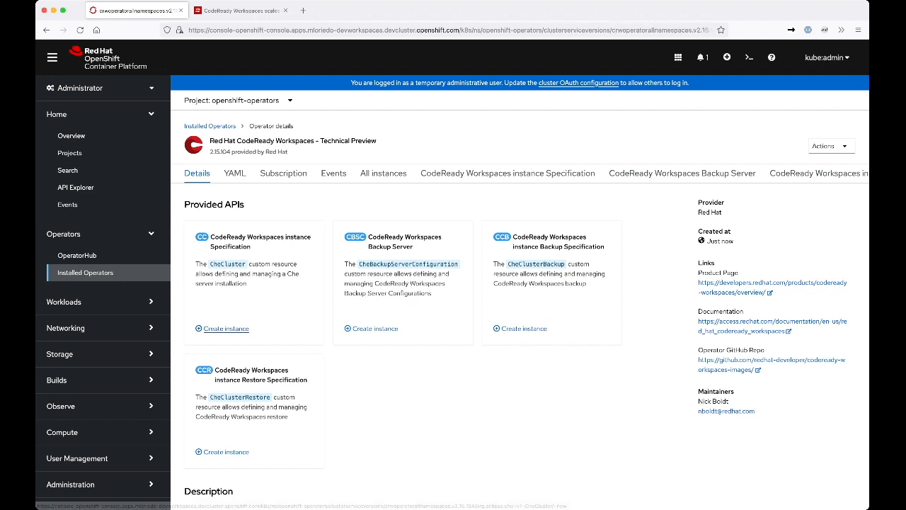
click(226, 328)
scroll(375, 318, down, 5)
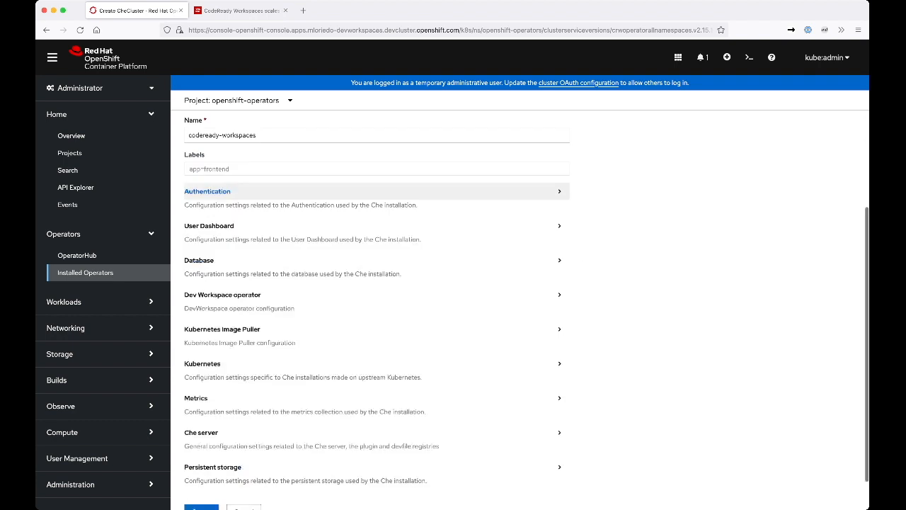
scroll(375, 318, down, 3)
click(201, 474)
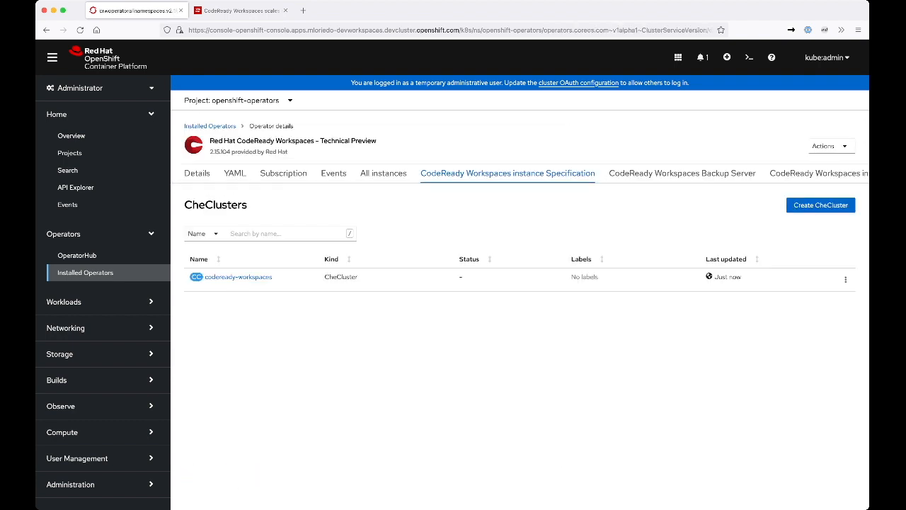
Step: Inspect the codeready-workspaces CheCluster's resources and confirm its Available status with populated workspace URLs
click(238, 277)
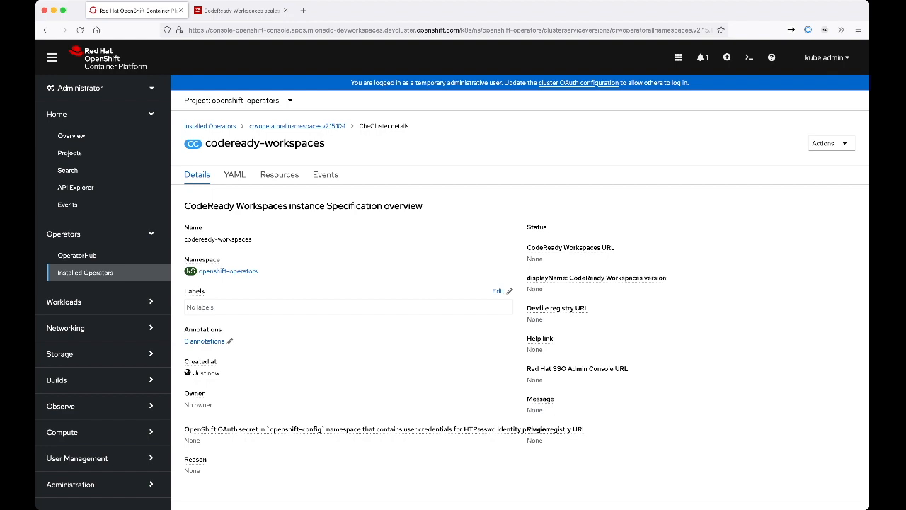
click(279, 174)
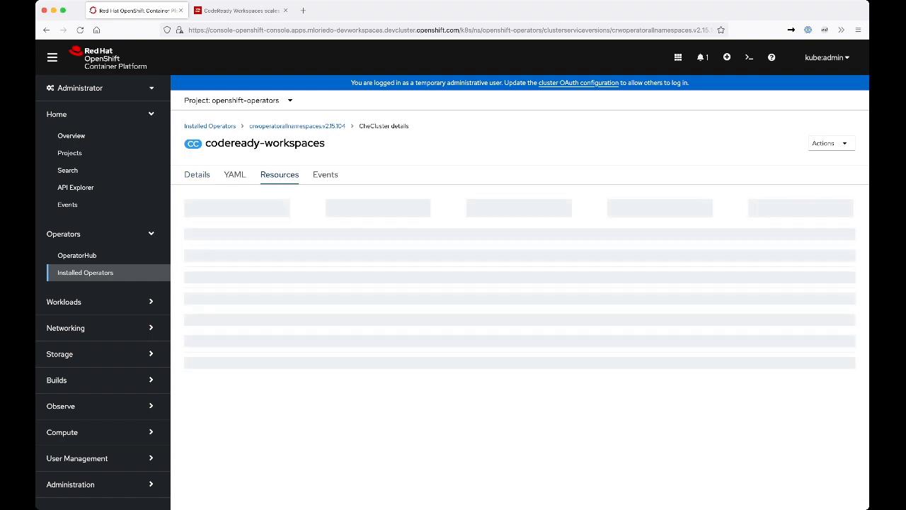
click(197, 174)
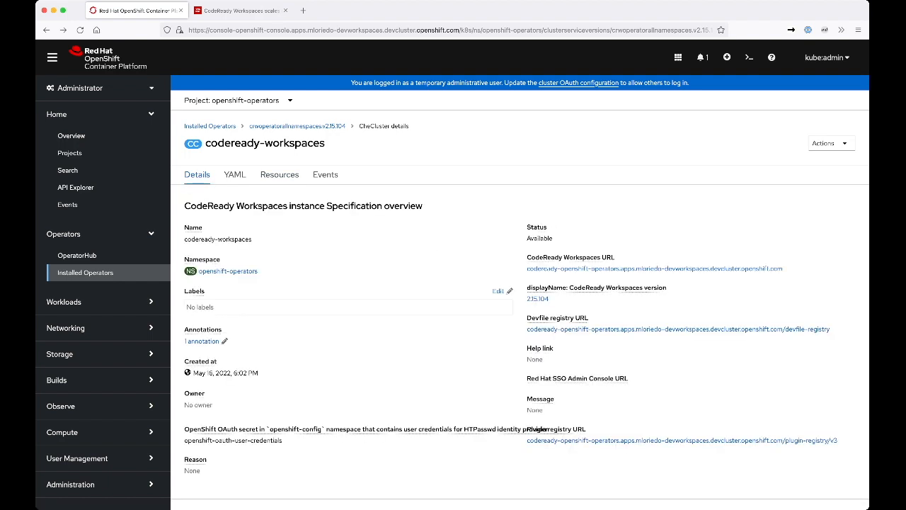